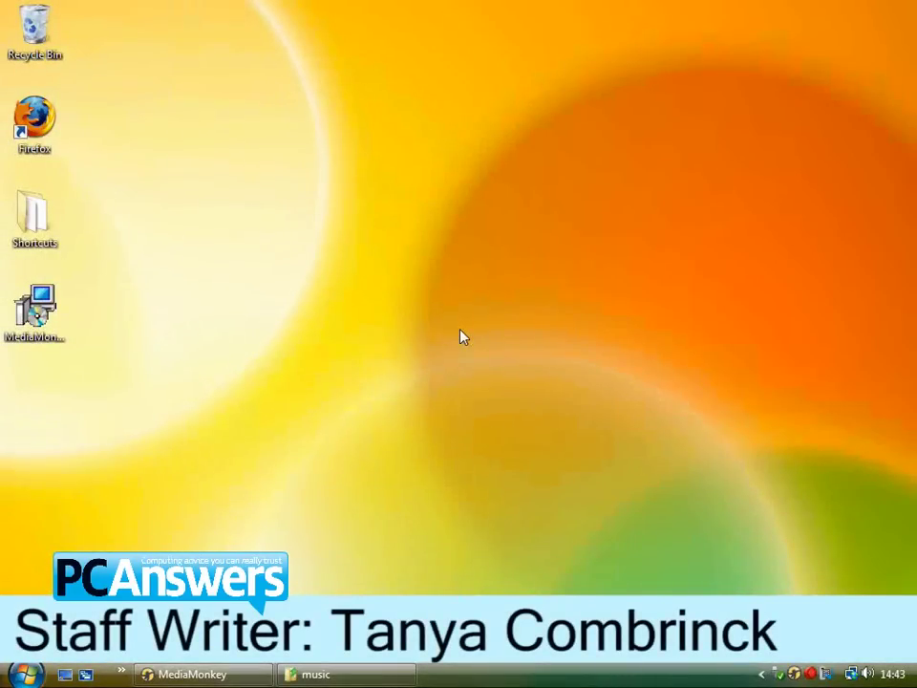
Switch to MediaMonkey and show the tracks in Meatloaf's Bat out of hell folder.
click(233, 675)
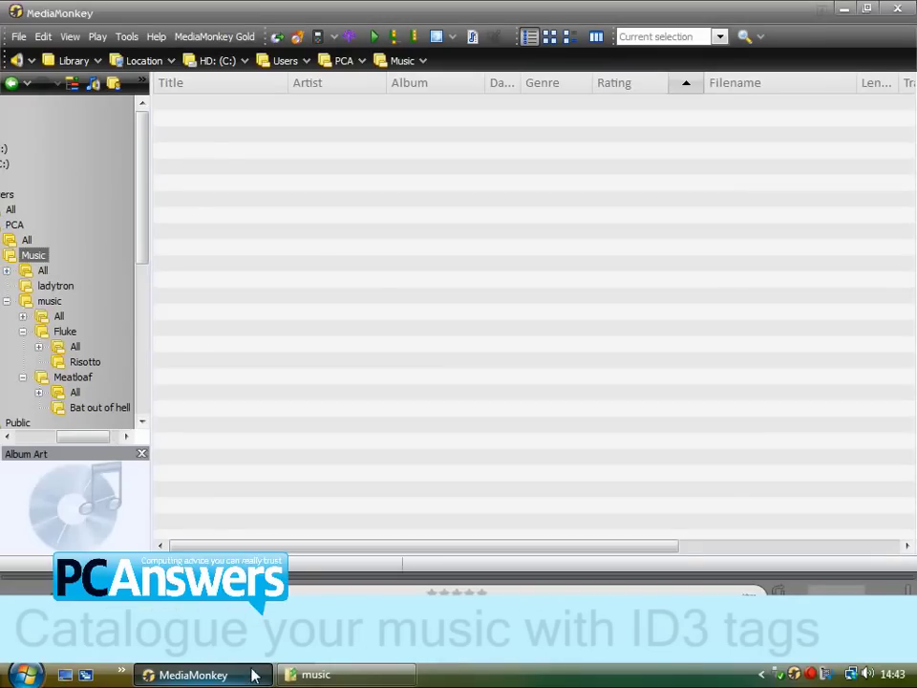
click(83, 379)
click(103, 408)
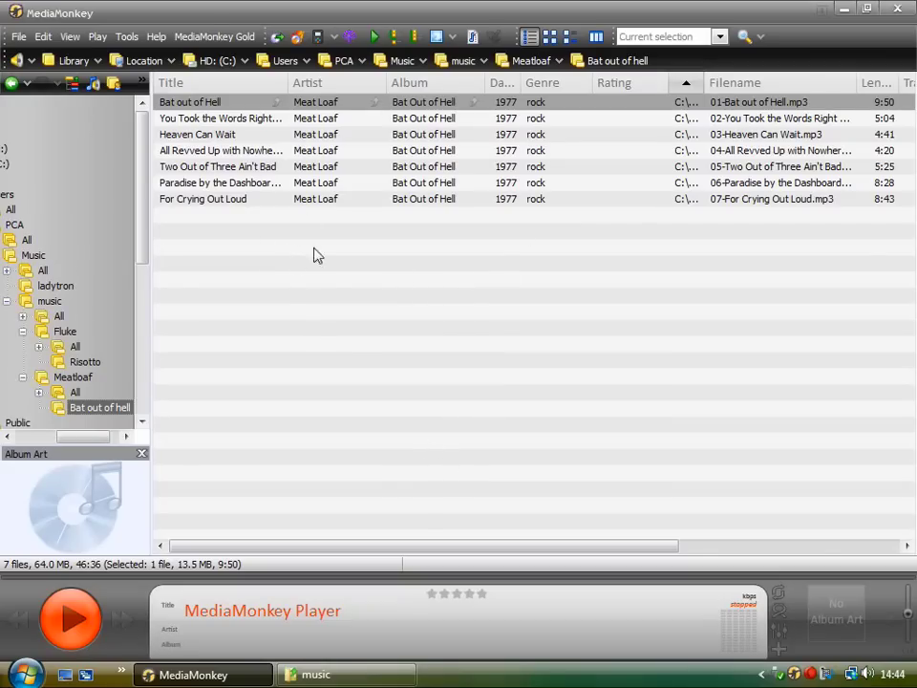
Search for web tags for the ladytron folder's untagged tracks using "ladytron - the witching hour".
click(58, 289)
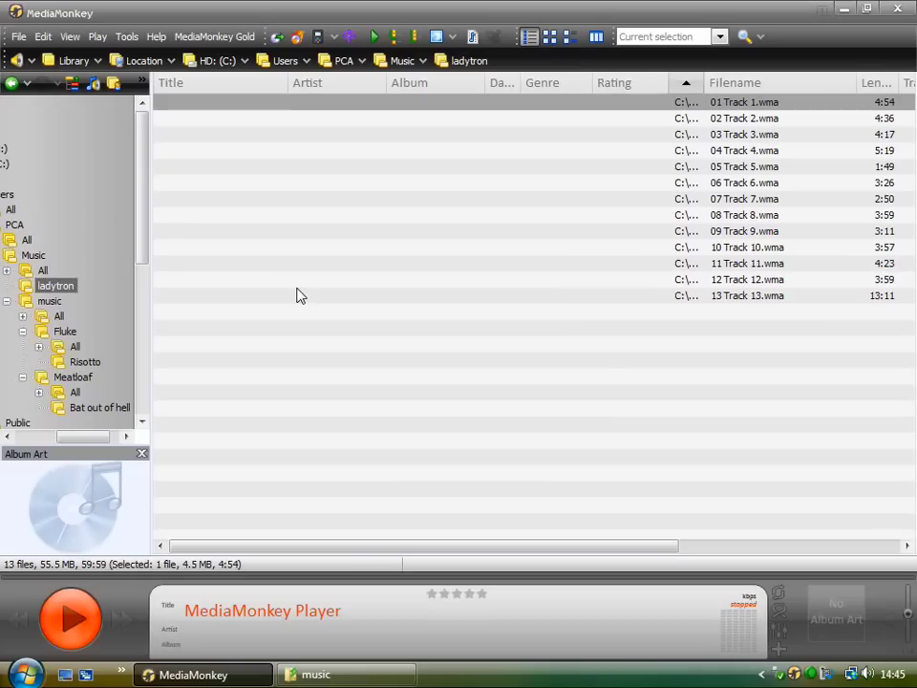
click(125, 36)
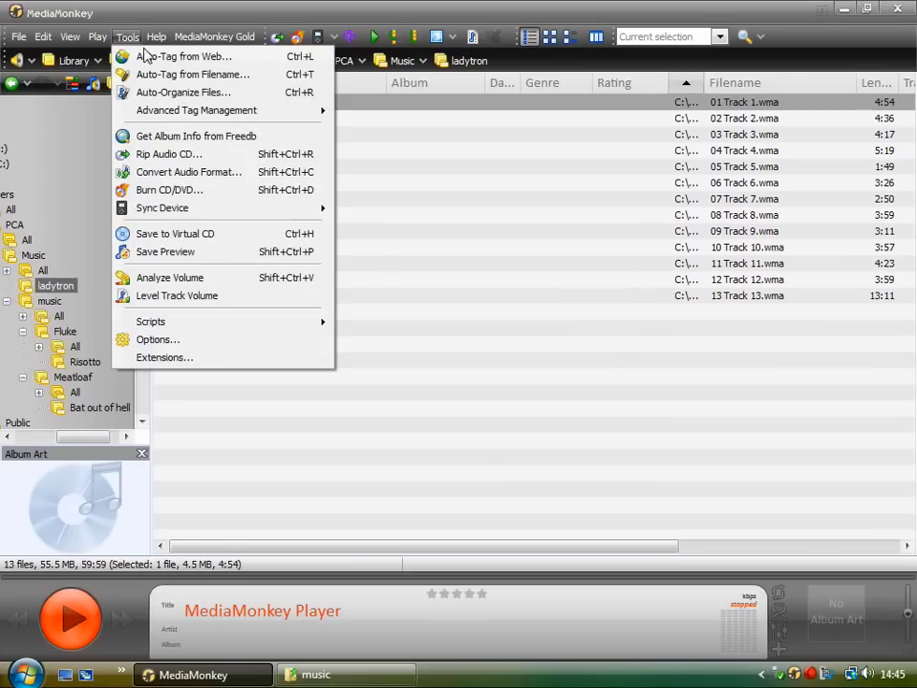
click(148, 55)
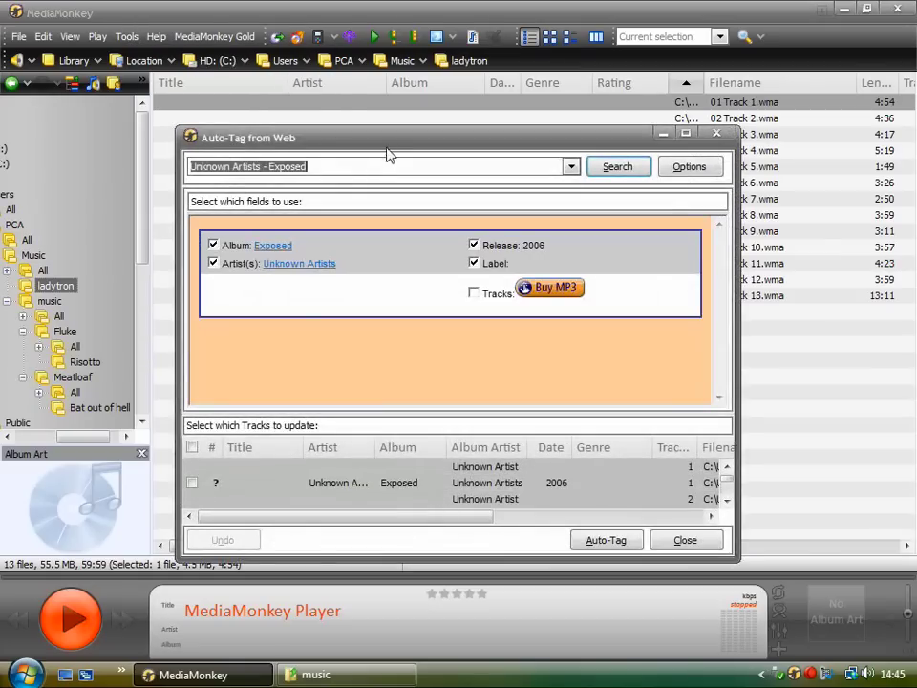
drag(390, 143, 422, 159)
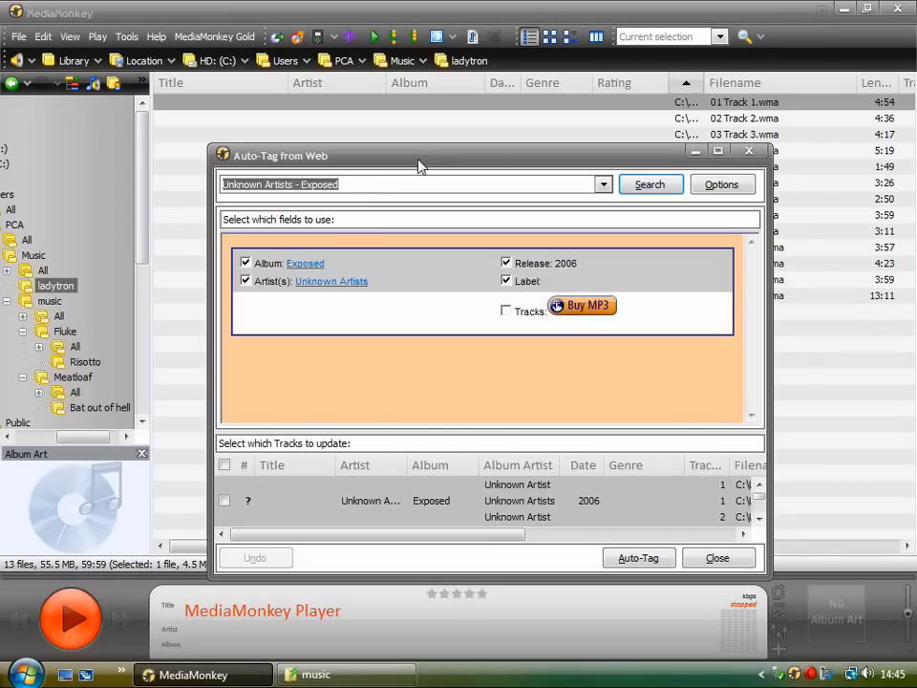
drag(358, 184, 200, 190)
drag(355, 153, 349, 145)
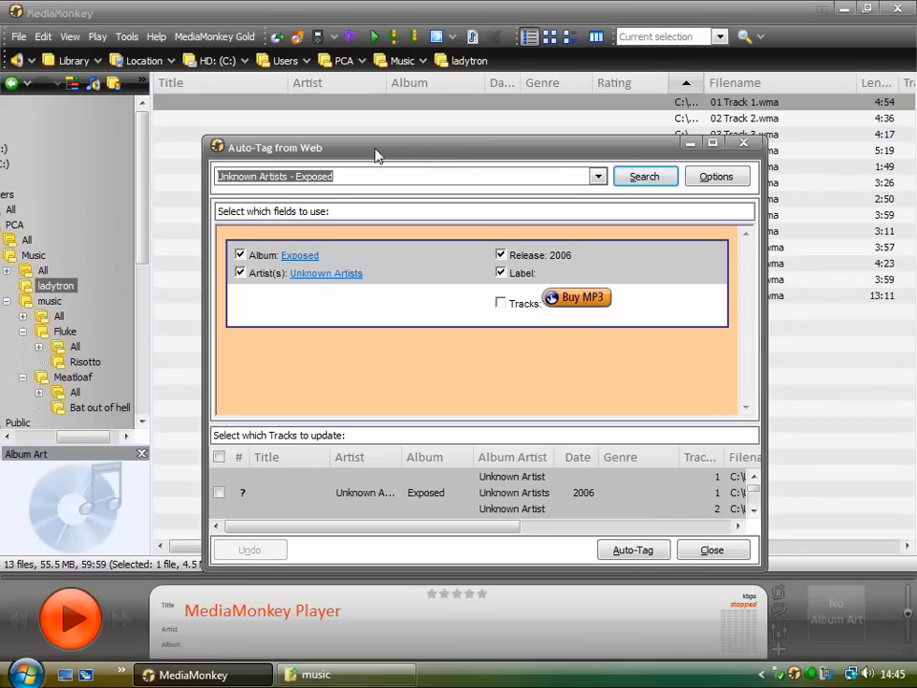
drag(375, 156, 435, 173)
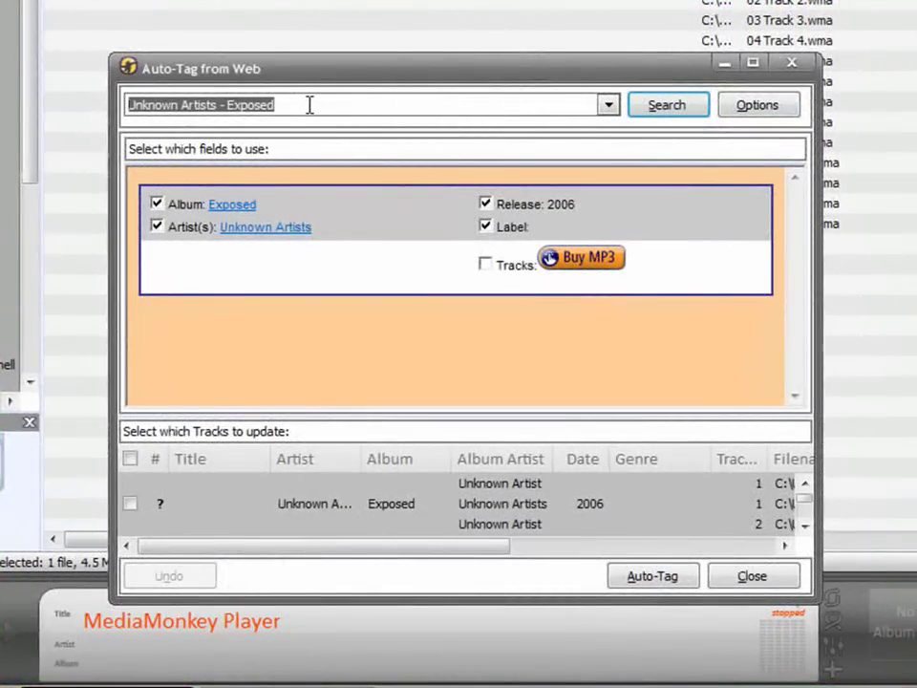
text(ladytron - the witching hour)
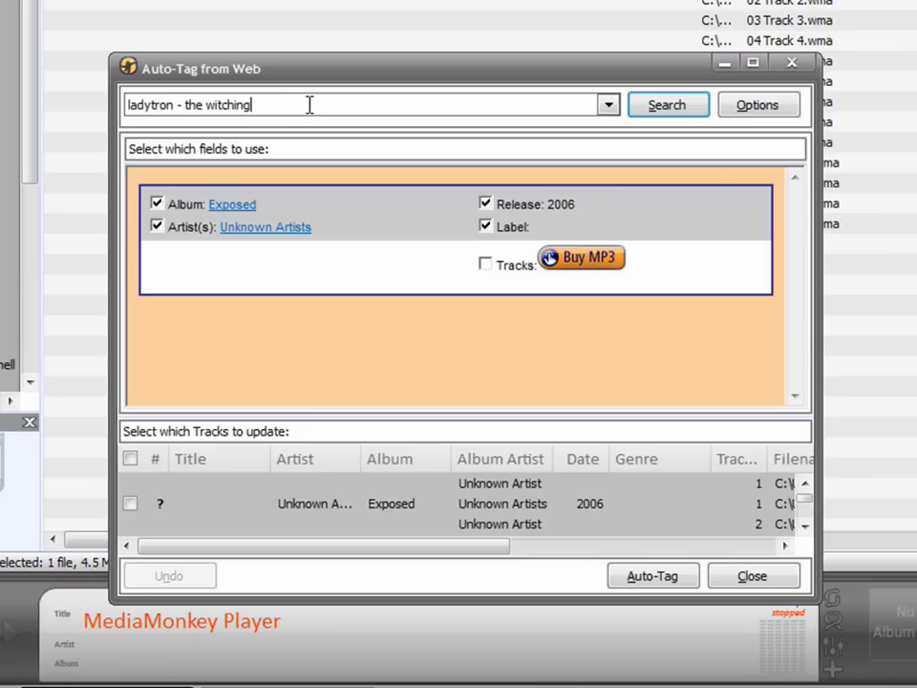
click(671, 104)
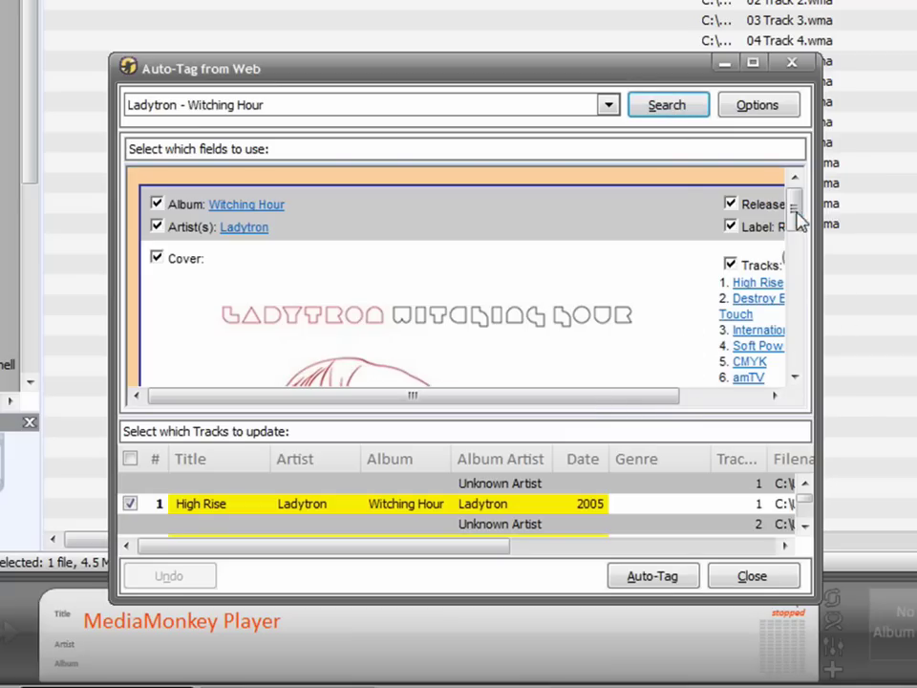
Review the Witching Hour match and auto-tag the ladytron tracks with it, saving the cover image to the tags.
drag(799, 221, 811, 195)
drag(628, 395, 696, 402)
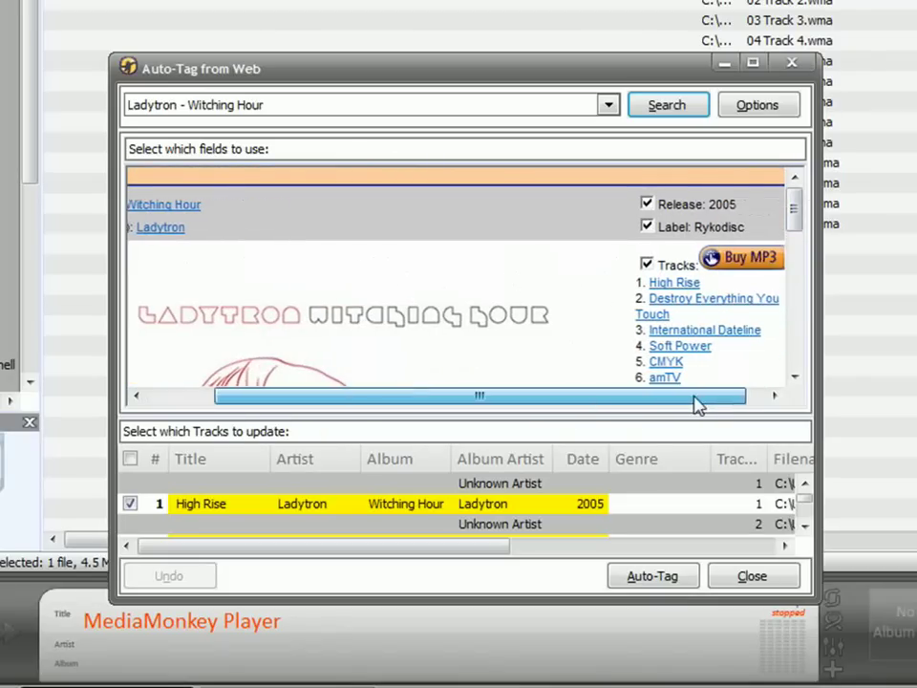
drag(792, 231, 801, 209)
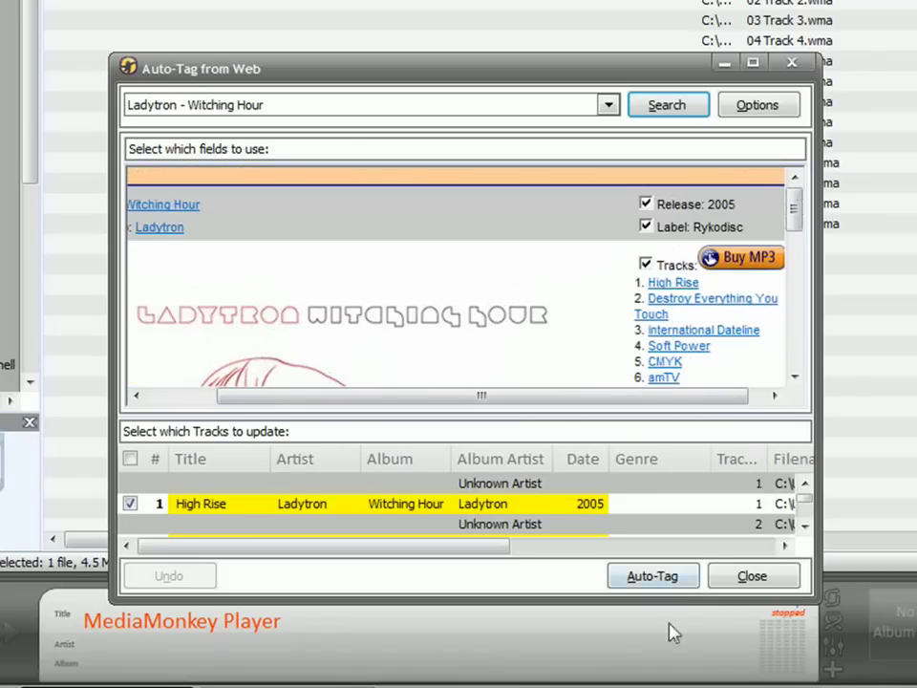
click(667, 579)
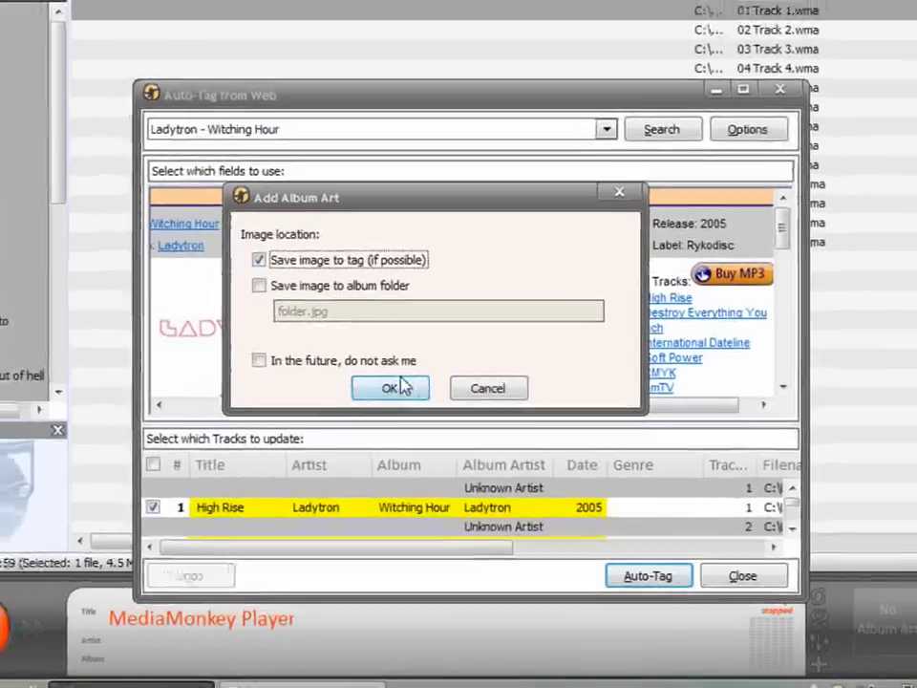
click(395, 379)
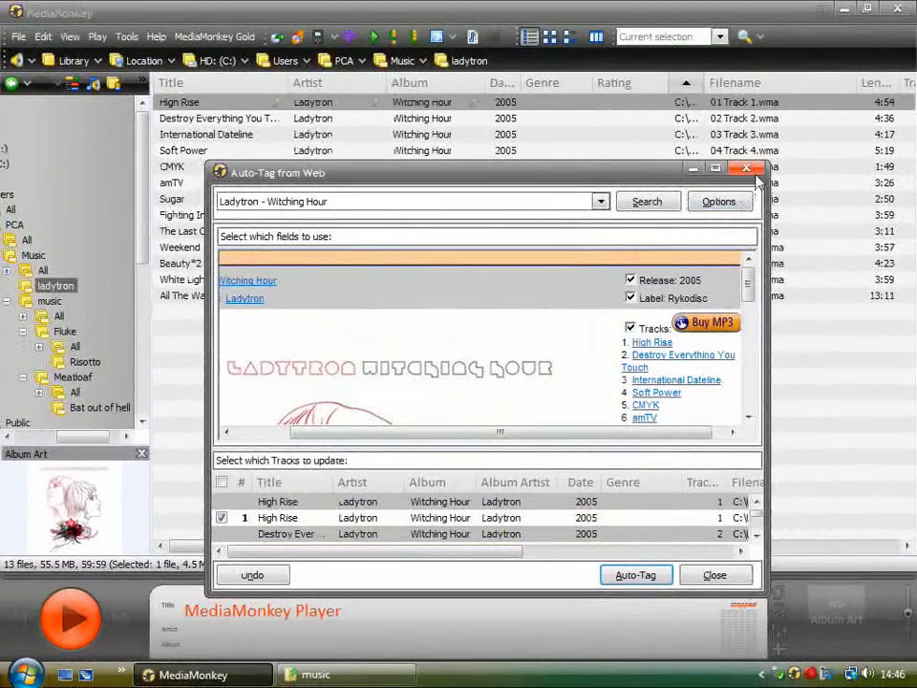
click(714, 575)
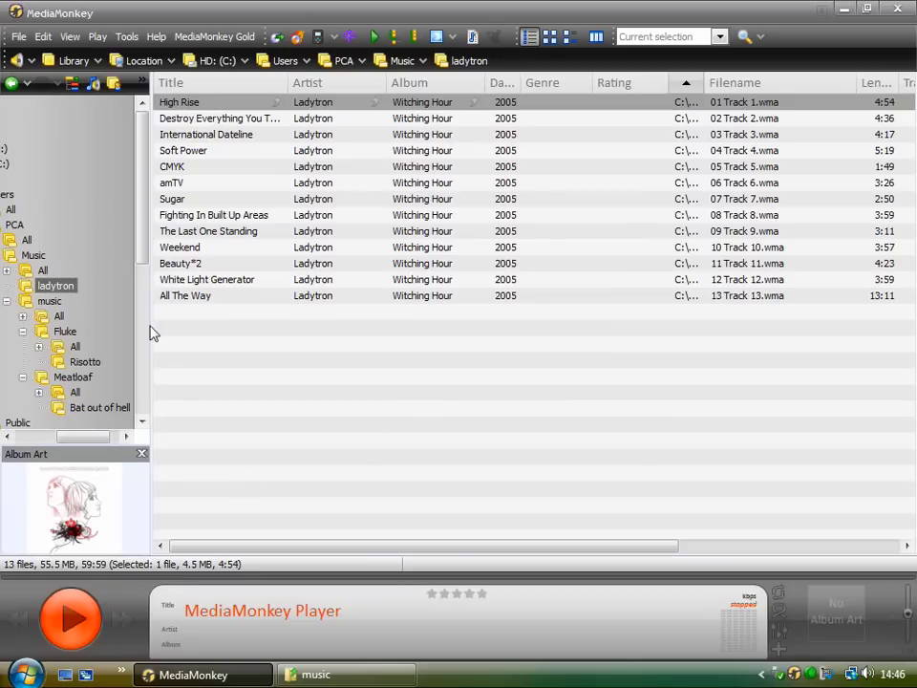
Auto-tag the tracks in Fluke's Risotto folder from their filenames using the format <Artist>\<Album>\<Track#>-<Title>.
drag(143, 198, 144, 212)
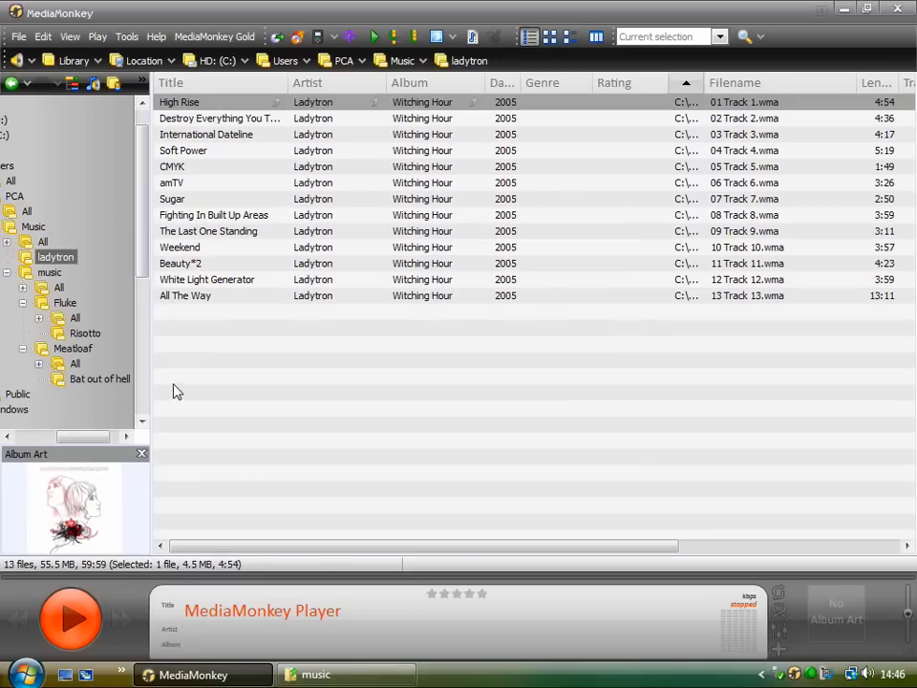
click(85, 333)
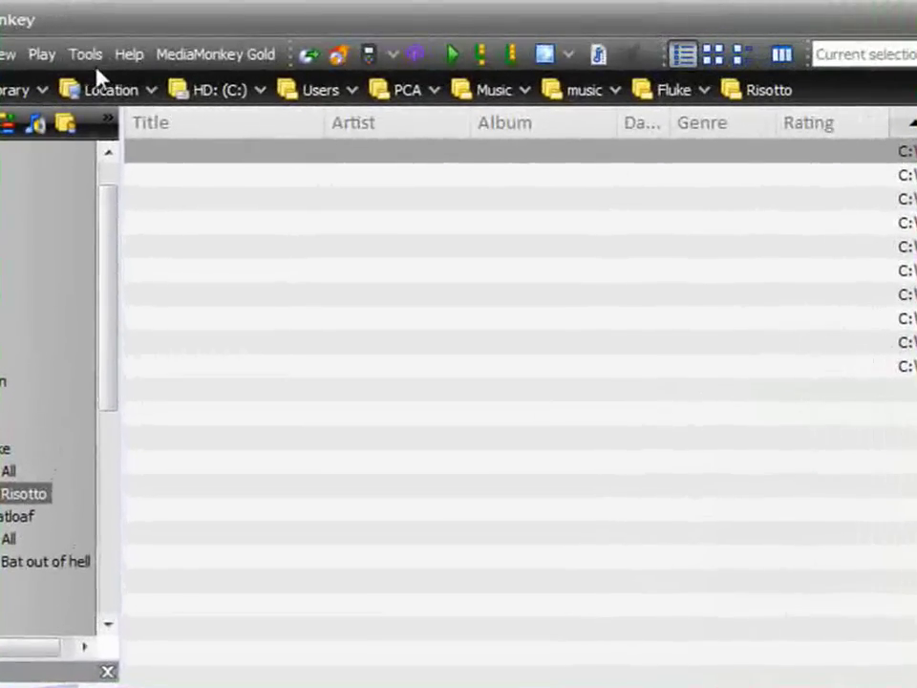
click(87, 59)
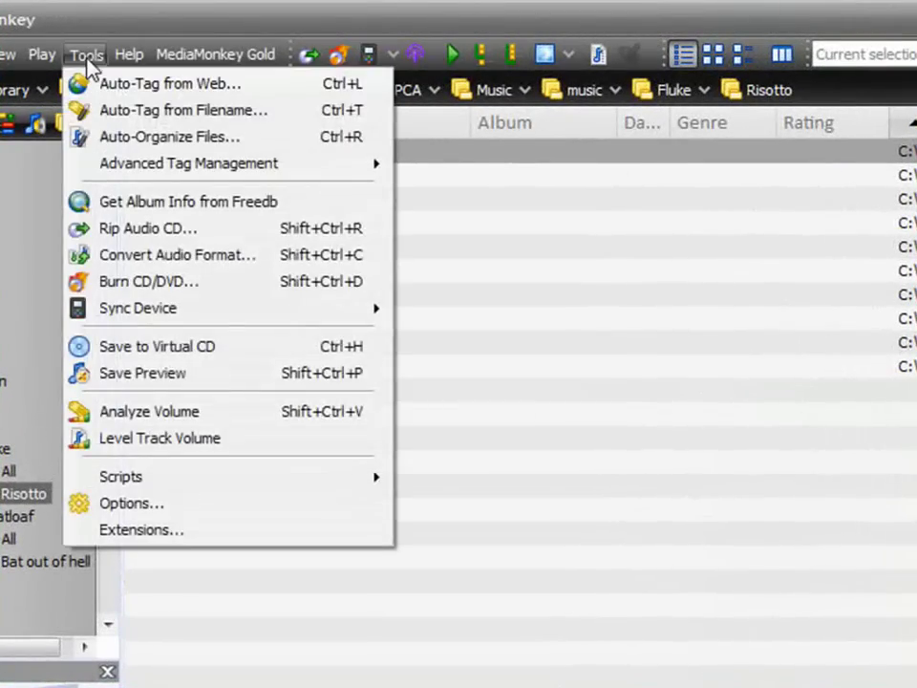
click(104, 109)
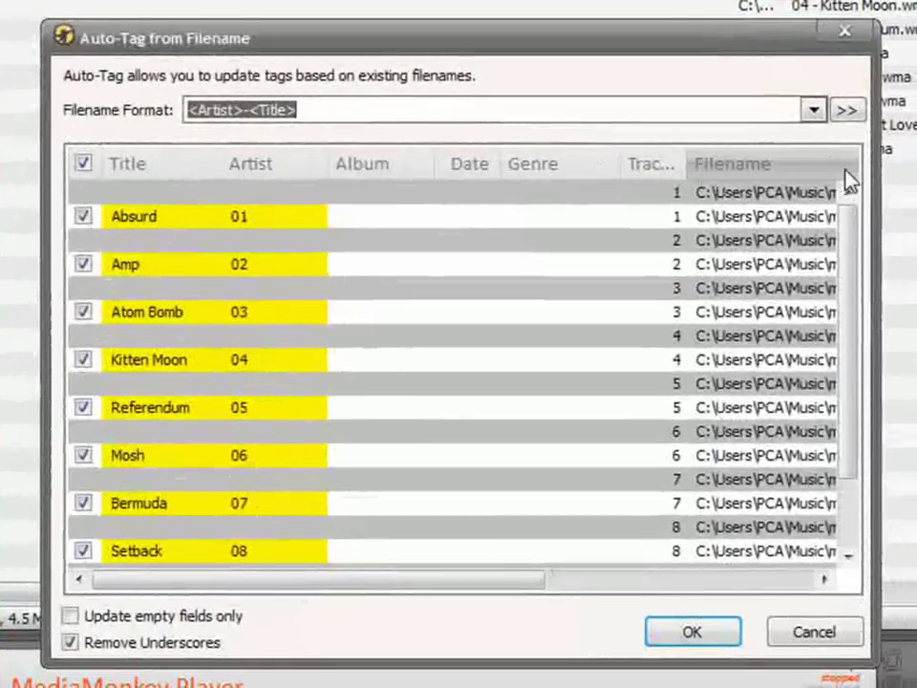
click(809, 115)
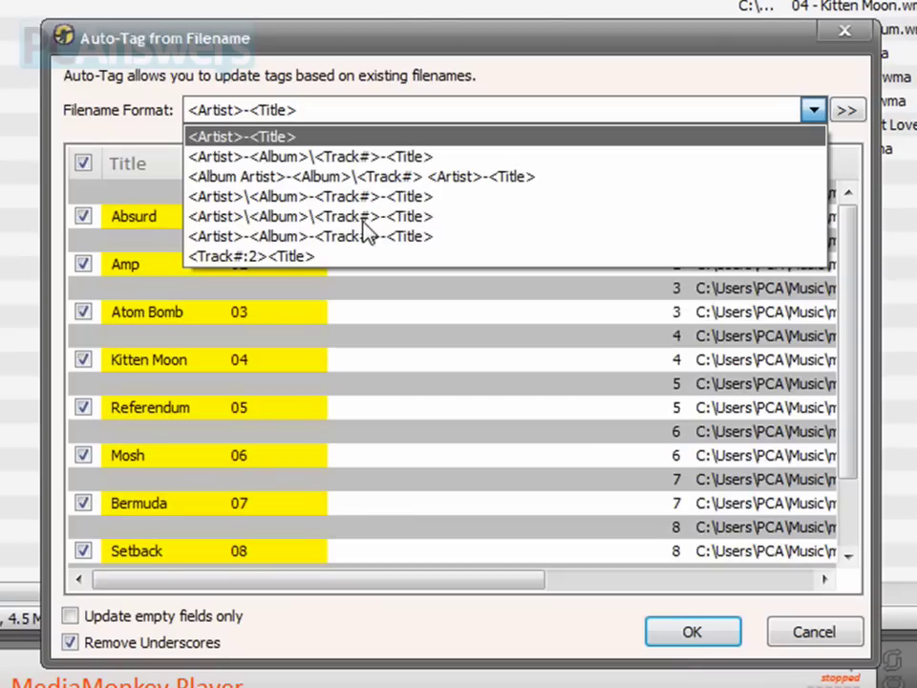
click(405, 218)
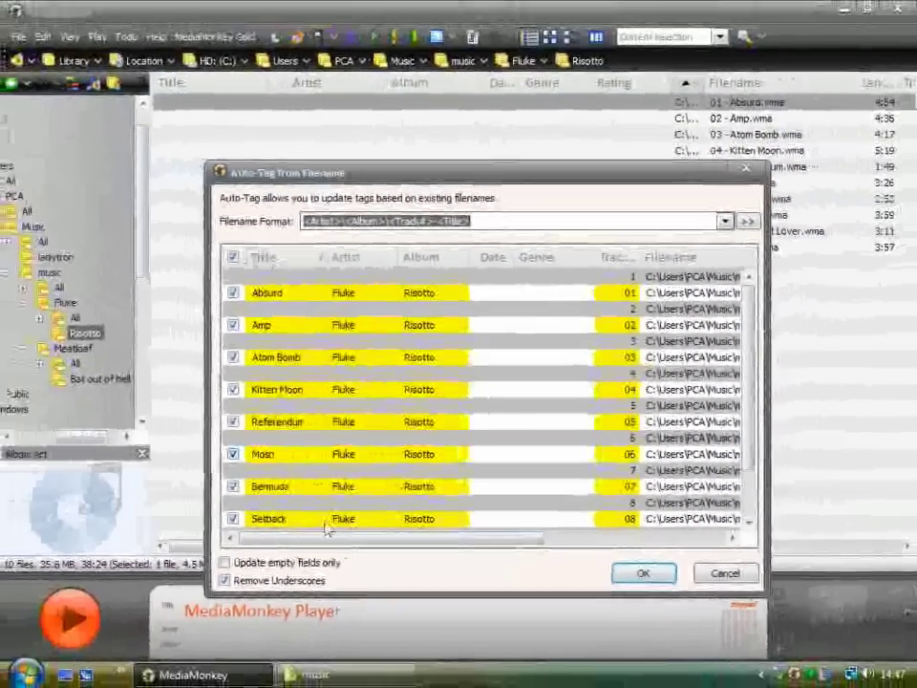
click(643, 573)
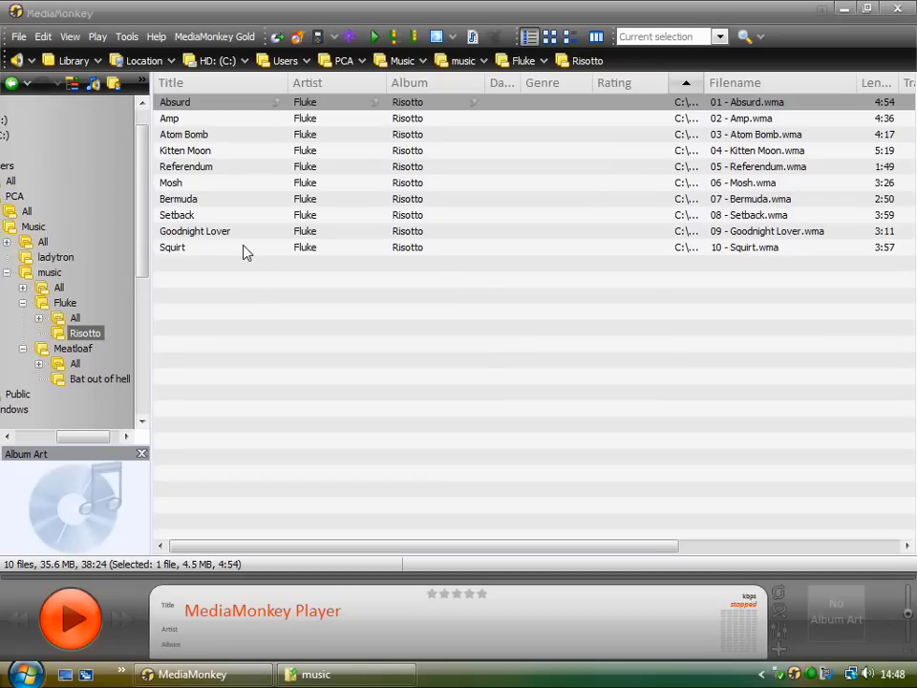
Preview tagging the loose tracks in the music folder from their filenames with the <Artist>-<Title> format, without applying it.
click(50, 273)
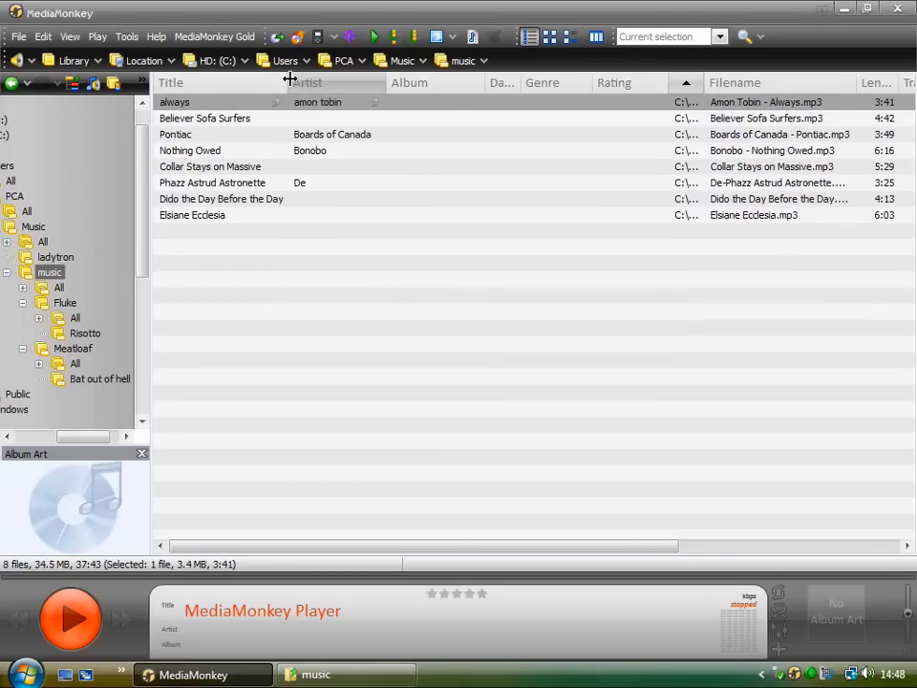
drag(291, 78, 297, 84)
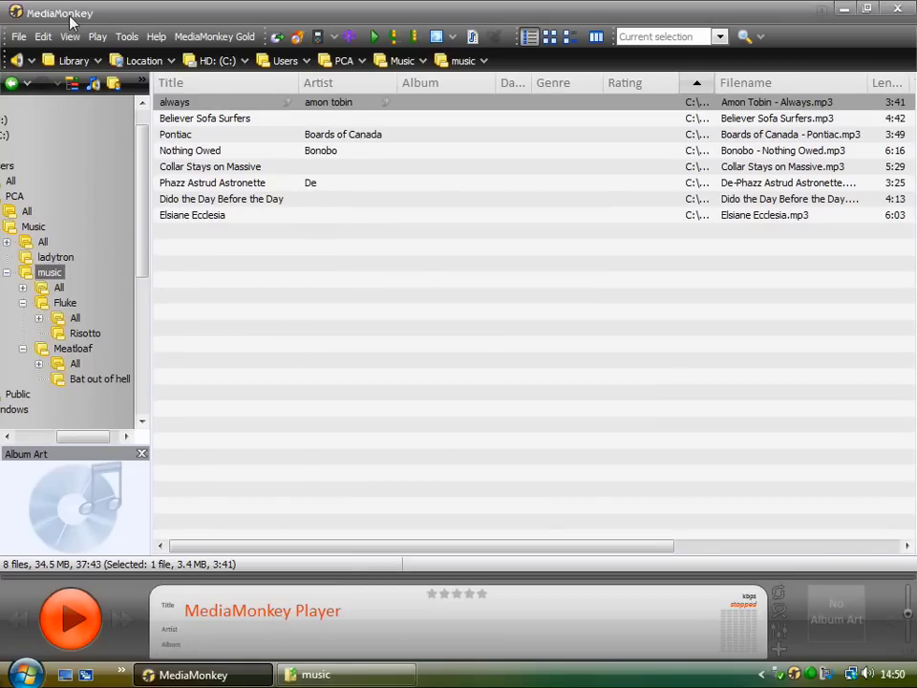
click(128, 36)
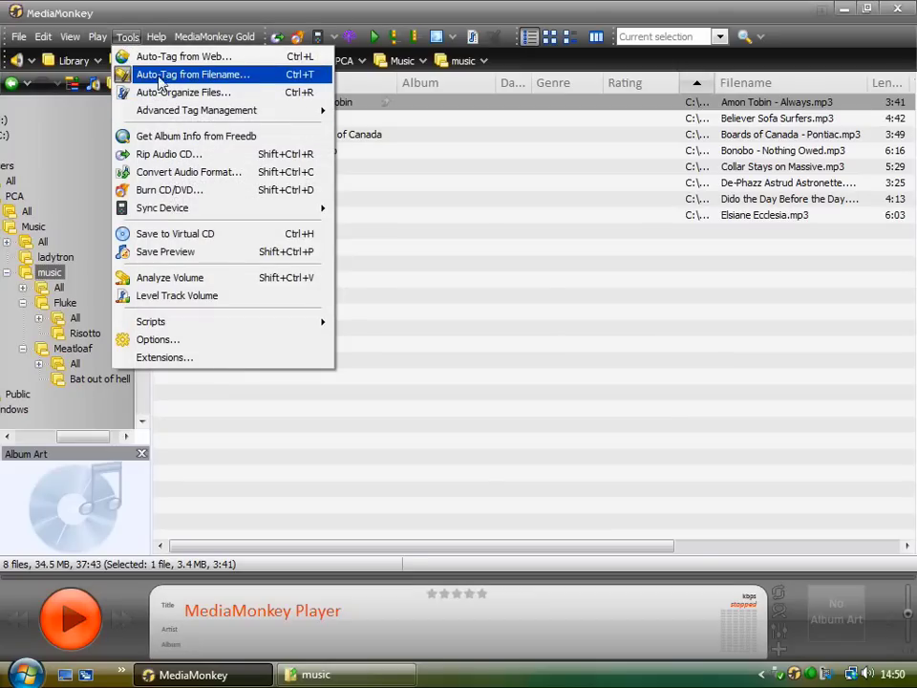
click(246, 80)
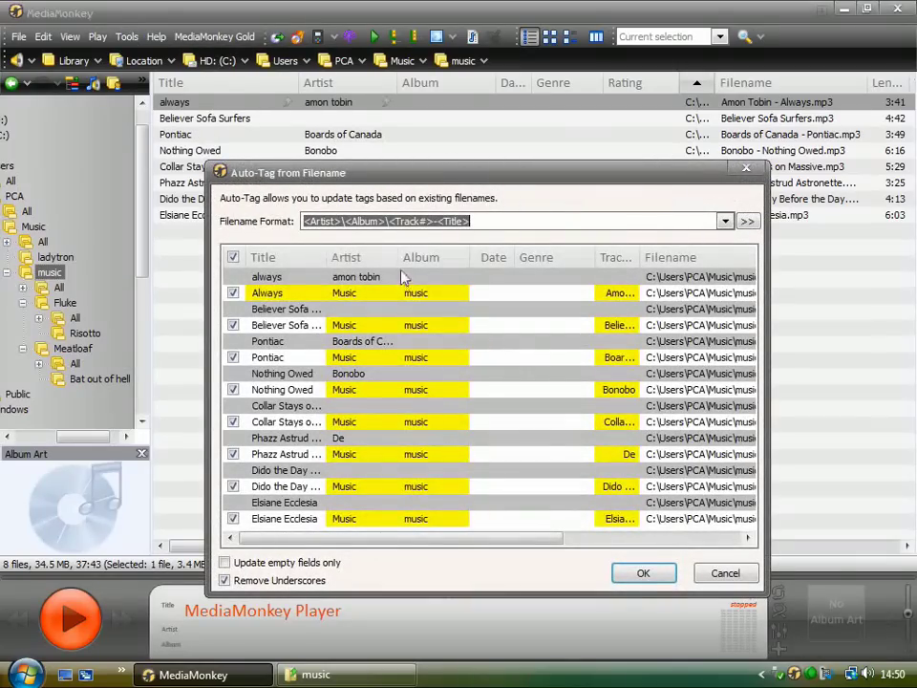
click(724, 221)
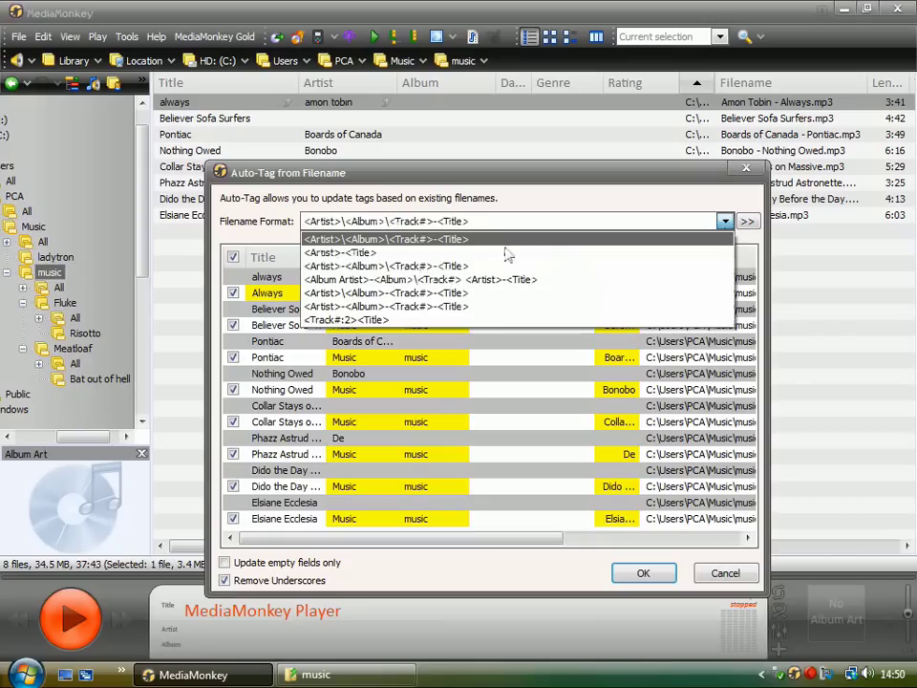
click(365, 254)
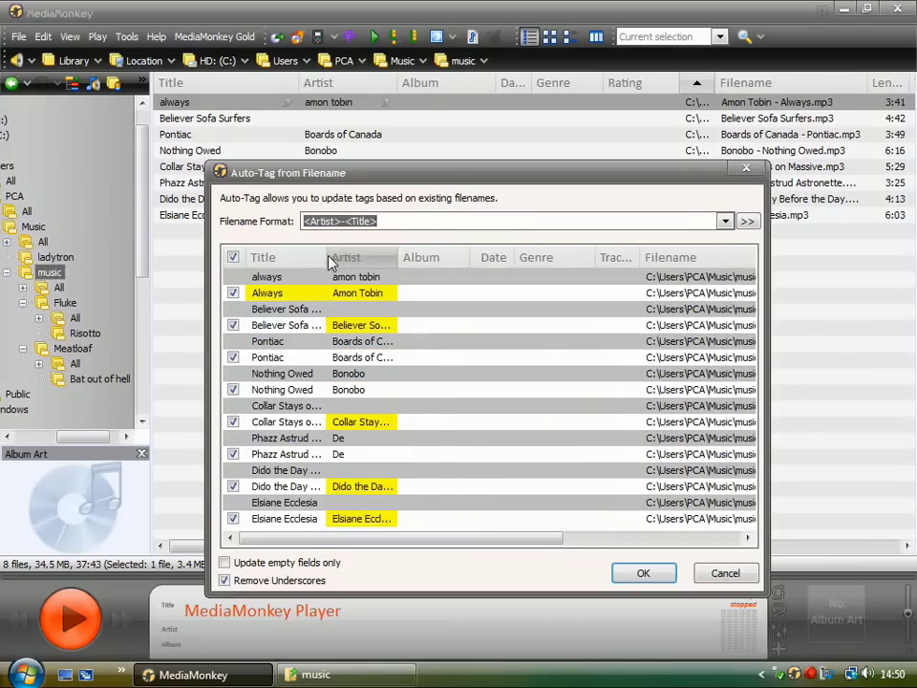
drag(323, 259, 380, 260)
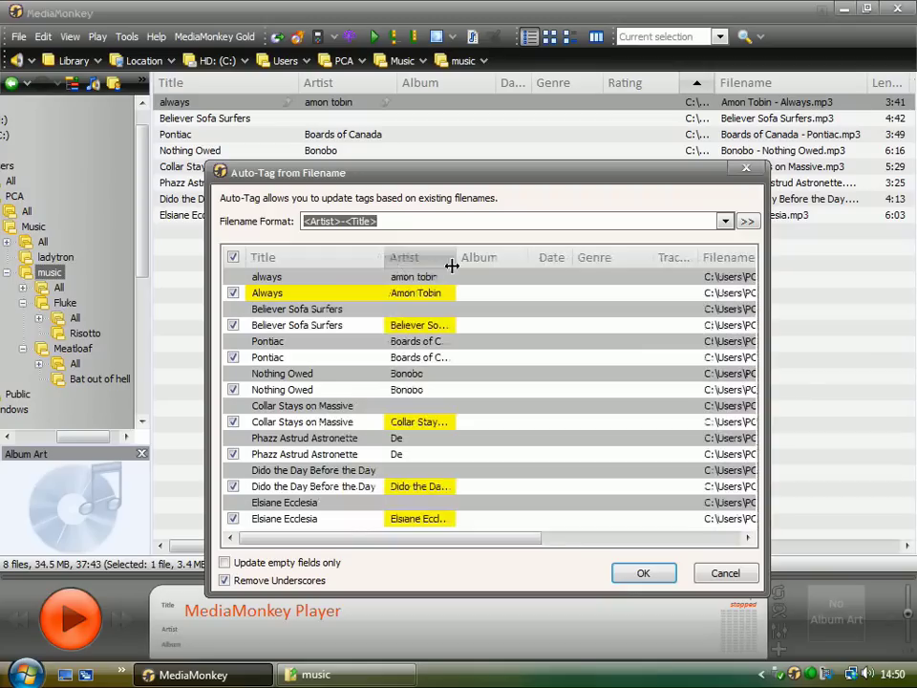
drag(450, 263, 547, 257)
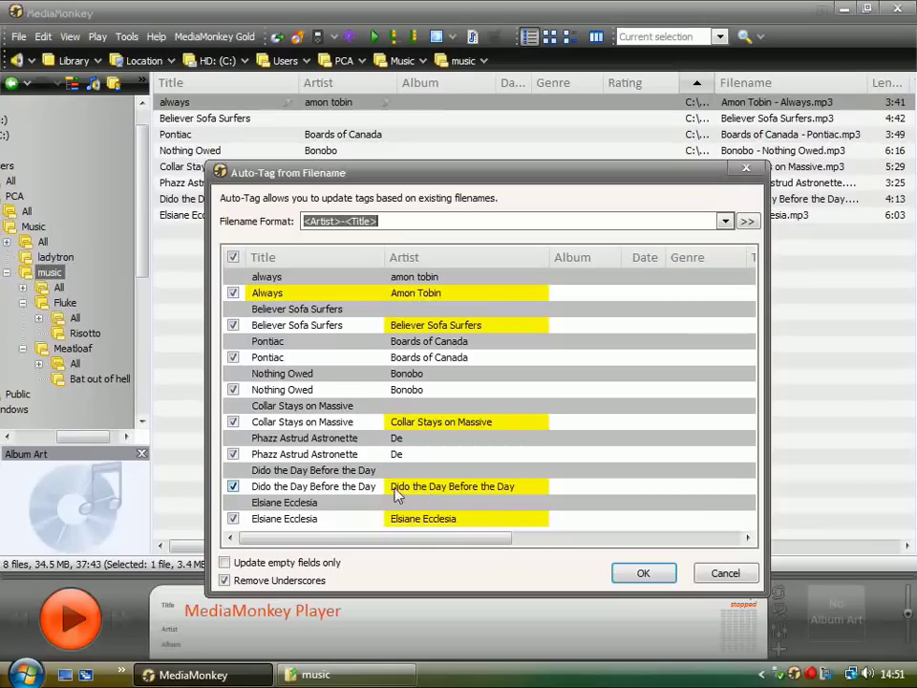
click(730, 575)
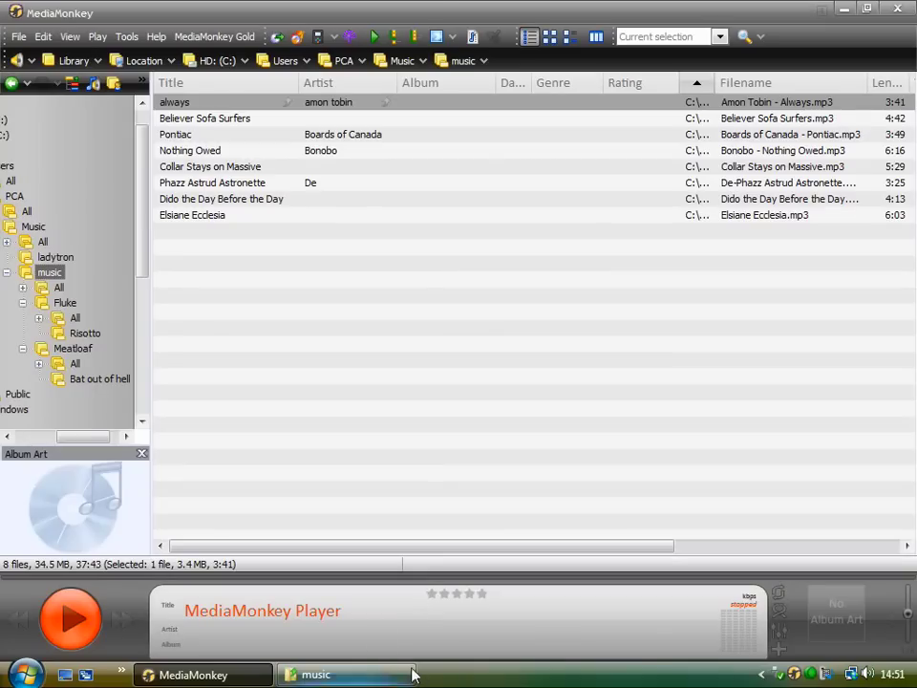
Switch to the music folder in Windows Explorer and rename the Dido track as "Dido - the Day Before the Day".
click(372, 679)
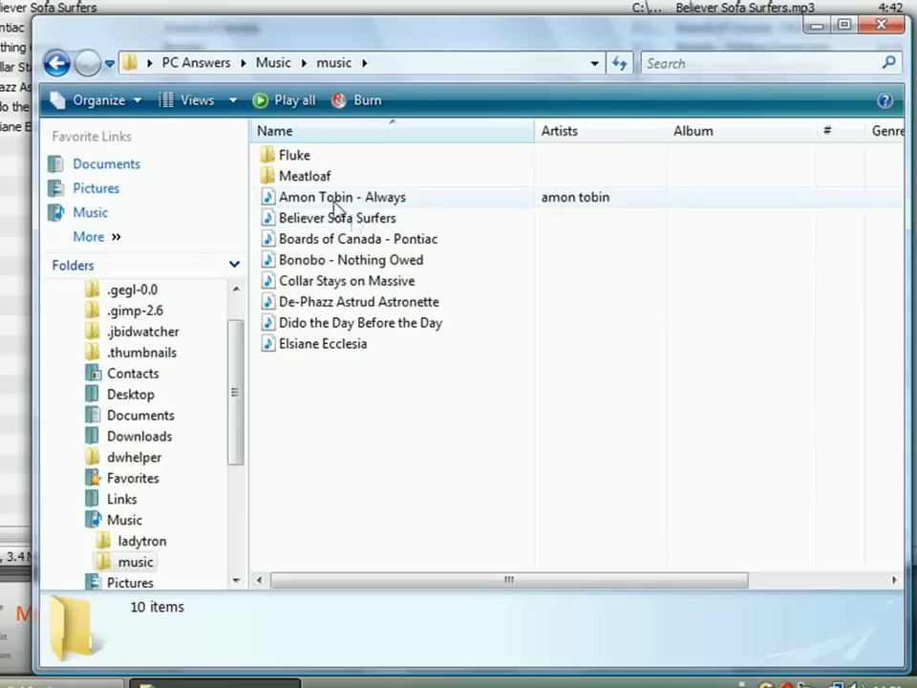
click(392, 328)
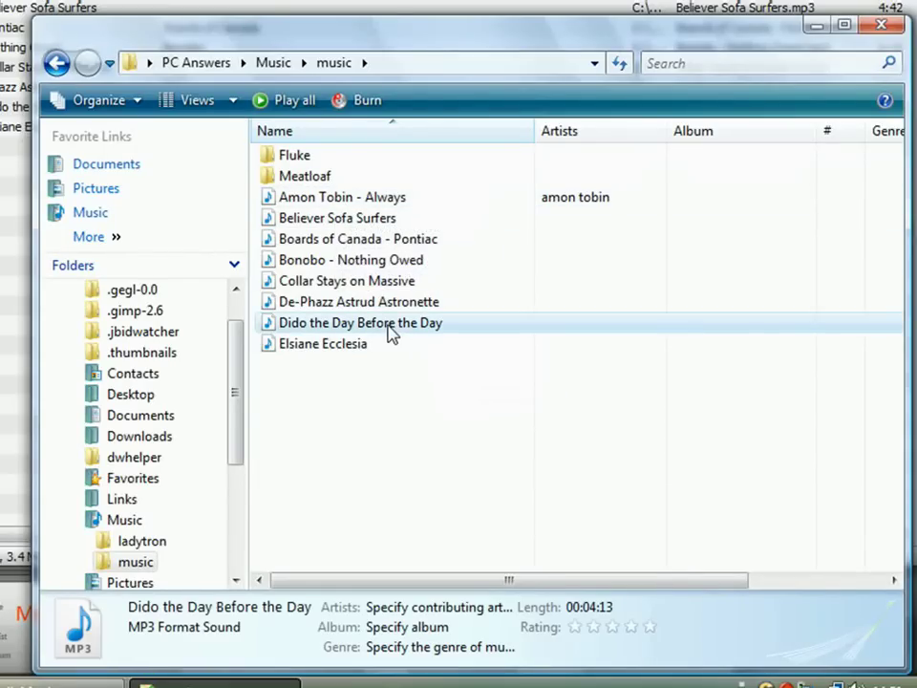
click(336, 325)
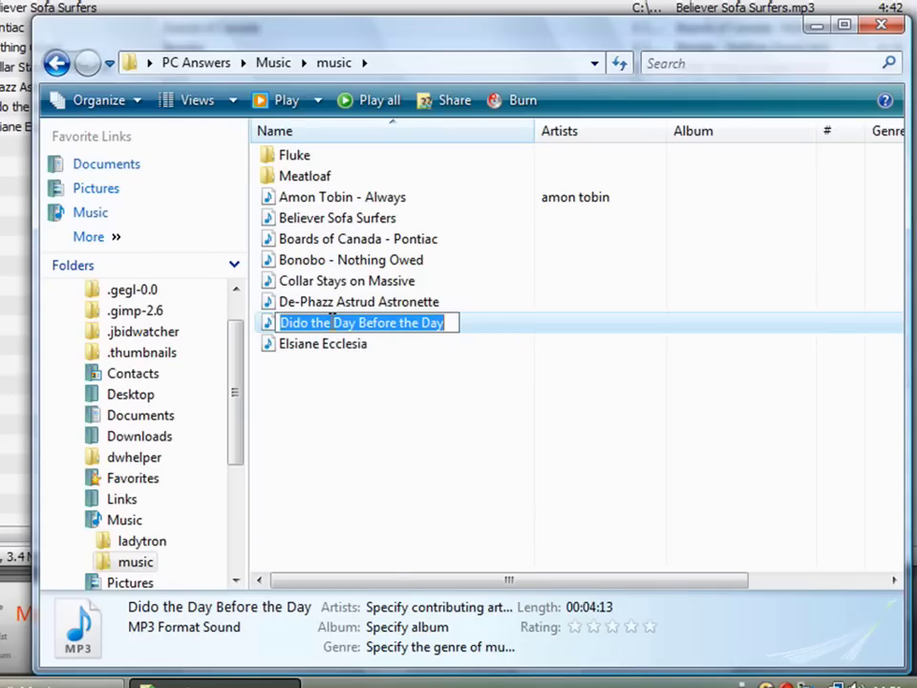
click(332, 323)
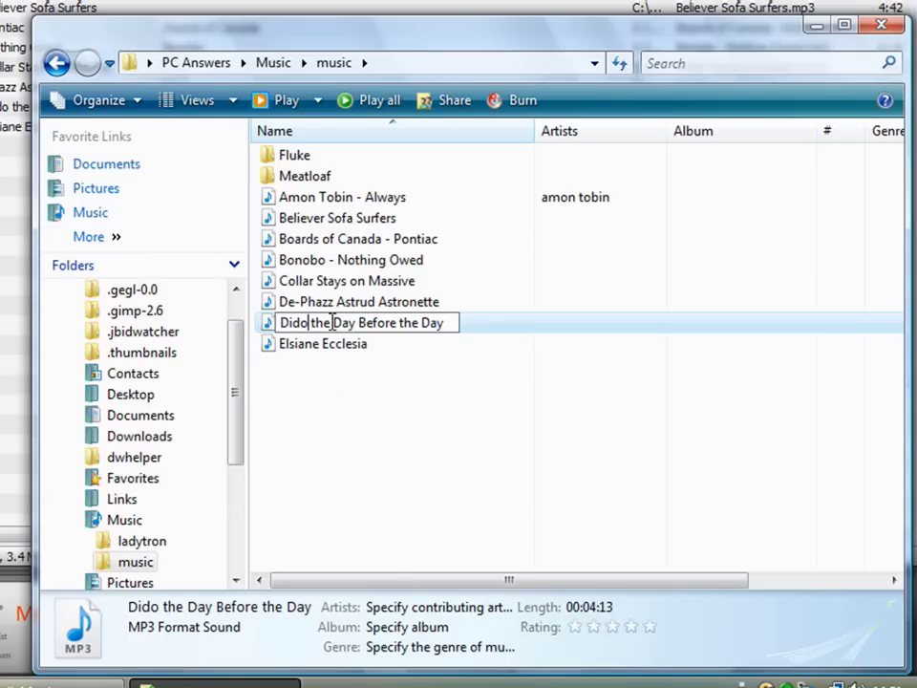
click(307, 323)
text(-)
key(Return)
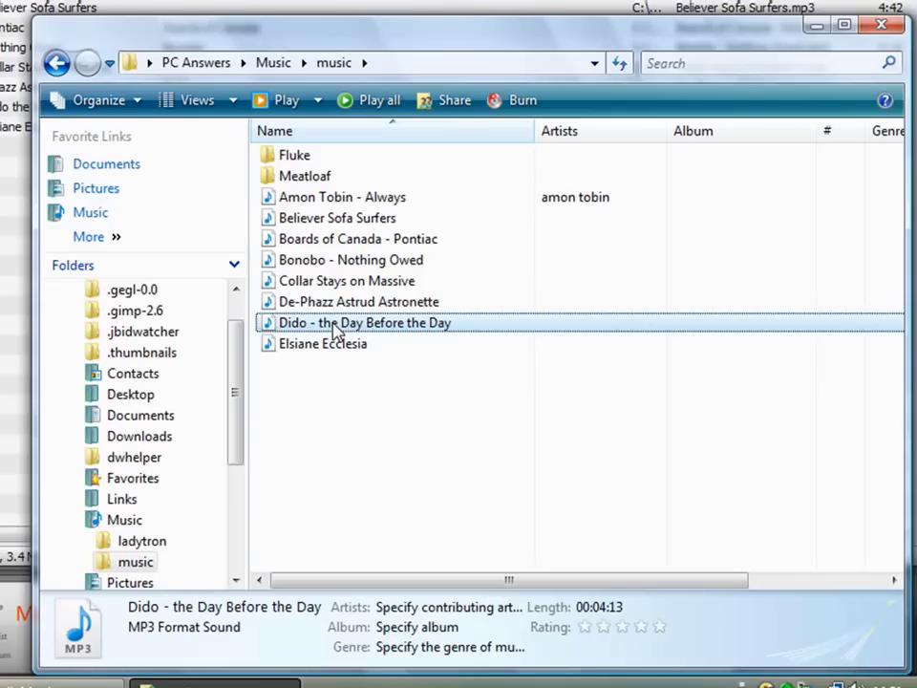
Rename the Elsiane track as "Elsiane - Ecclesia" so a hyphen separates artist and title.
key(Down)
key(F2)
key(End)
key(Left)
key(Left)
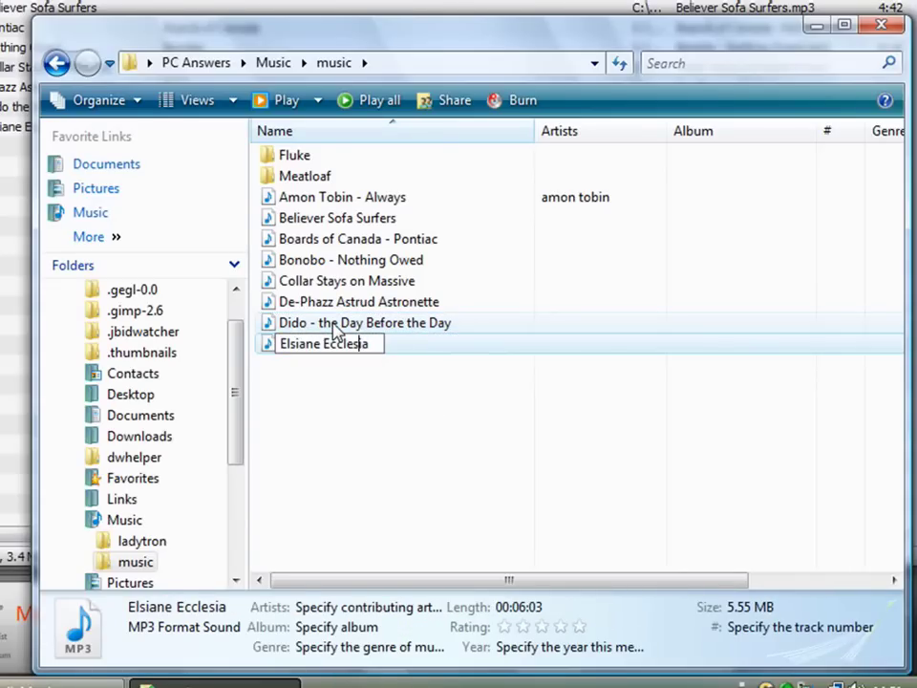
text(-)
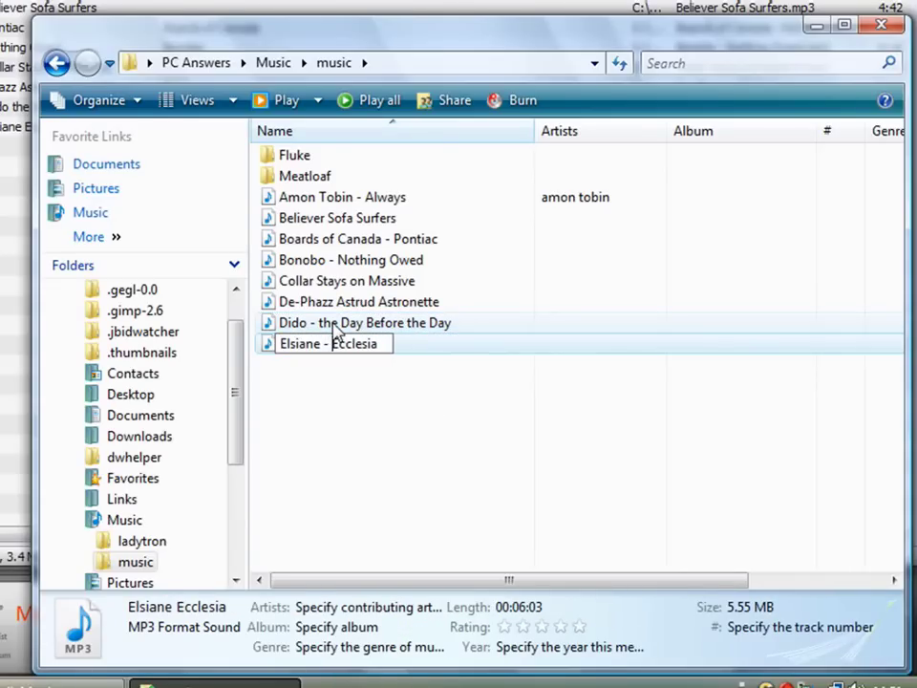
key(Return)
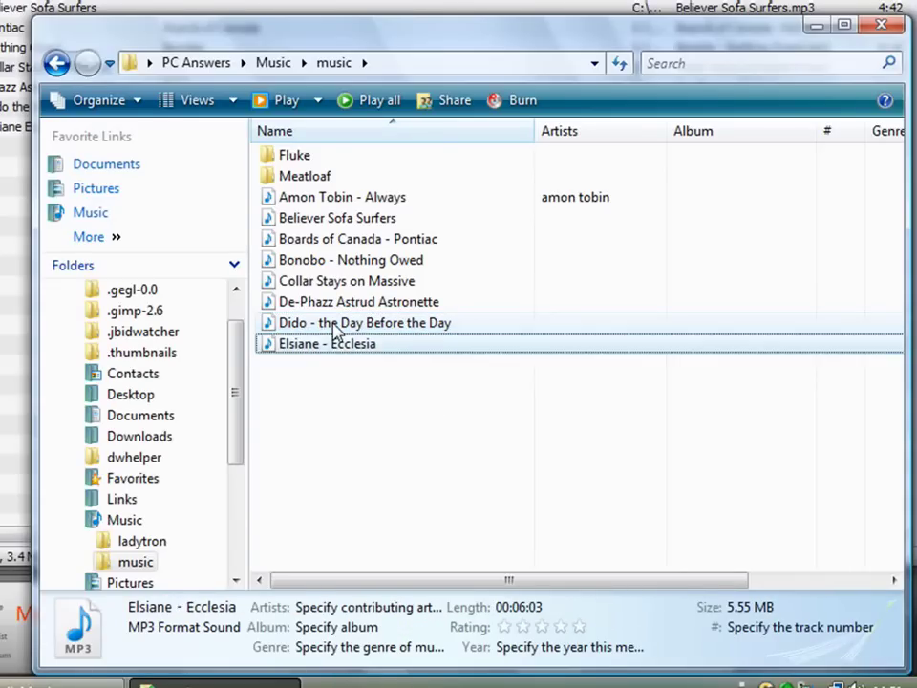
Minimize the music folder window and return to the track list in MediaMonkey.
click(387, 327)
click(389, 346)
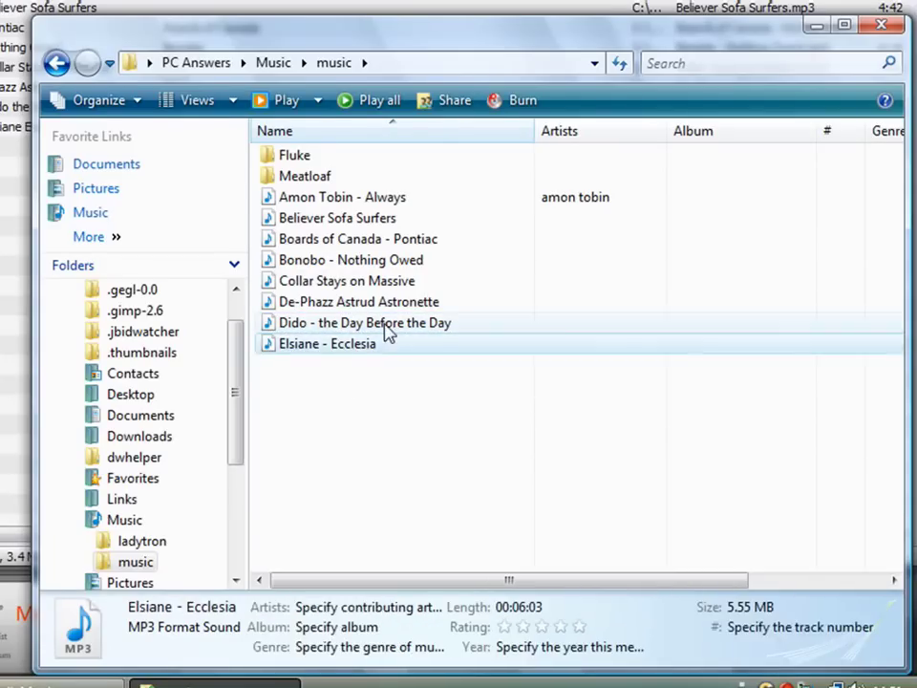
click(387, 325)
click(392, 302)
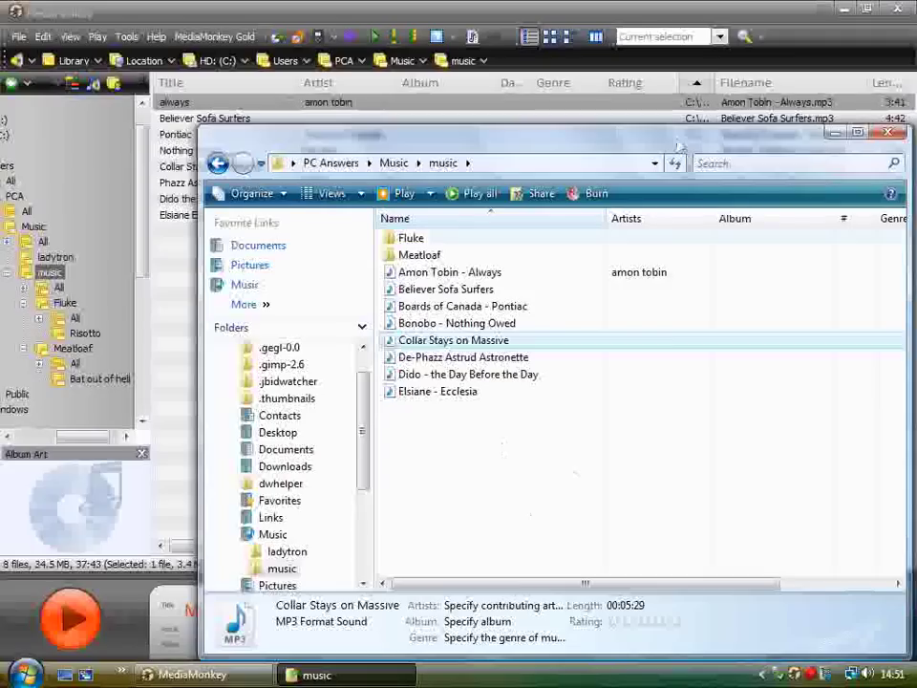
drag(750, 128, 664, 91)
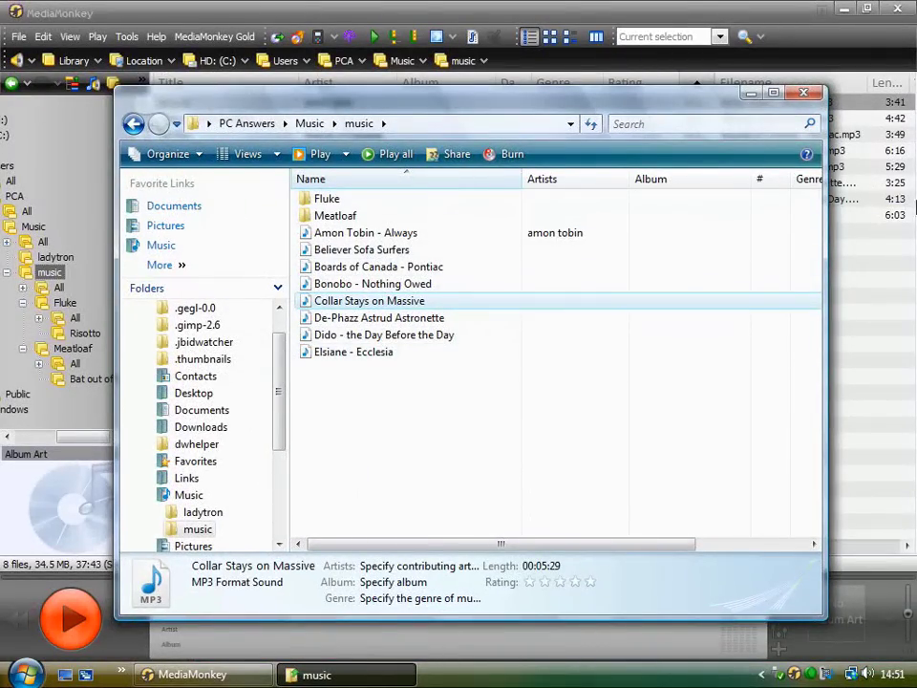
click(750, 93)
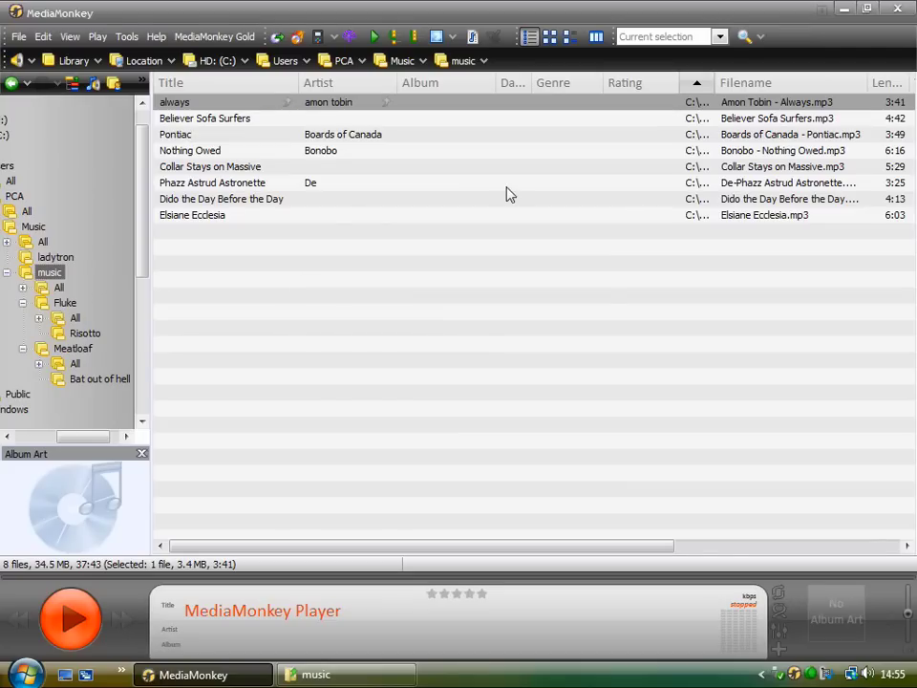
Examine the filename formats available for auto-tagging the loose music tracks from their filenames, without applying any.
click(127, 38)
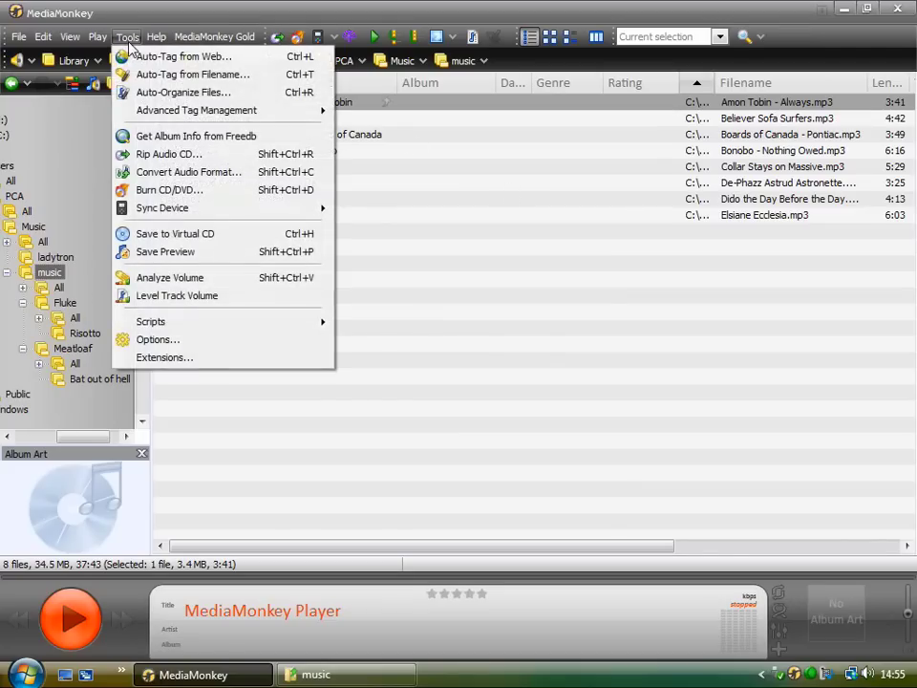
click(143, 74)
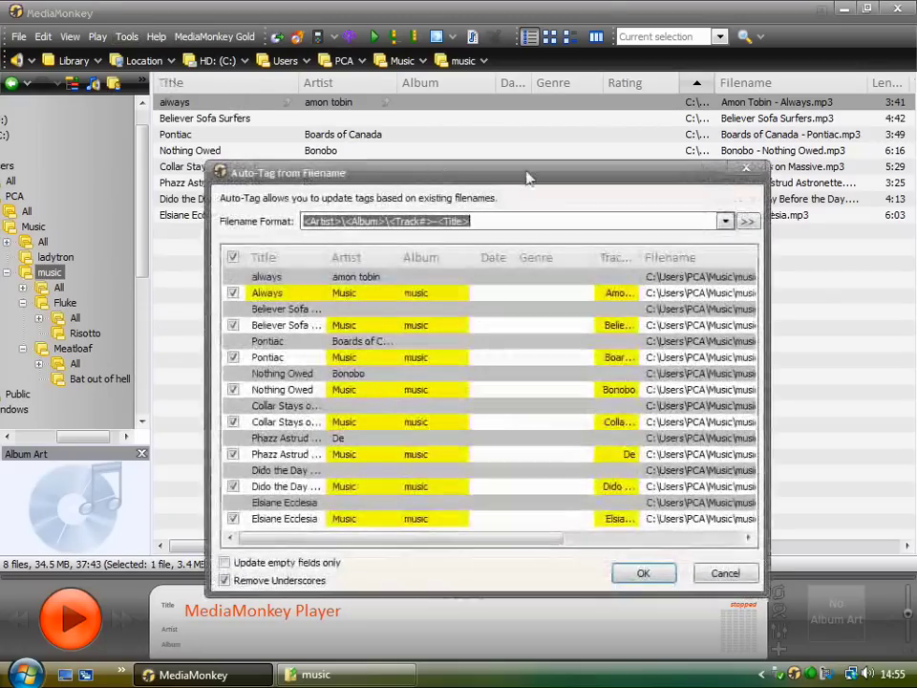
click(725, 221)
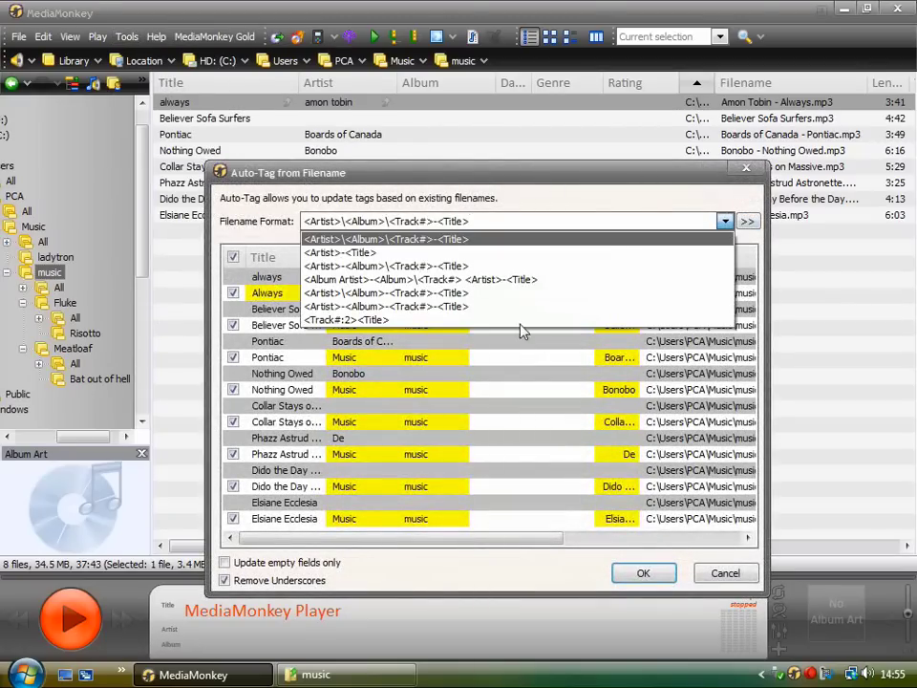
click(574, 192)
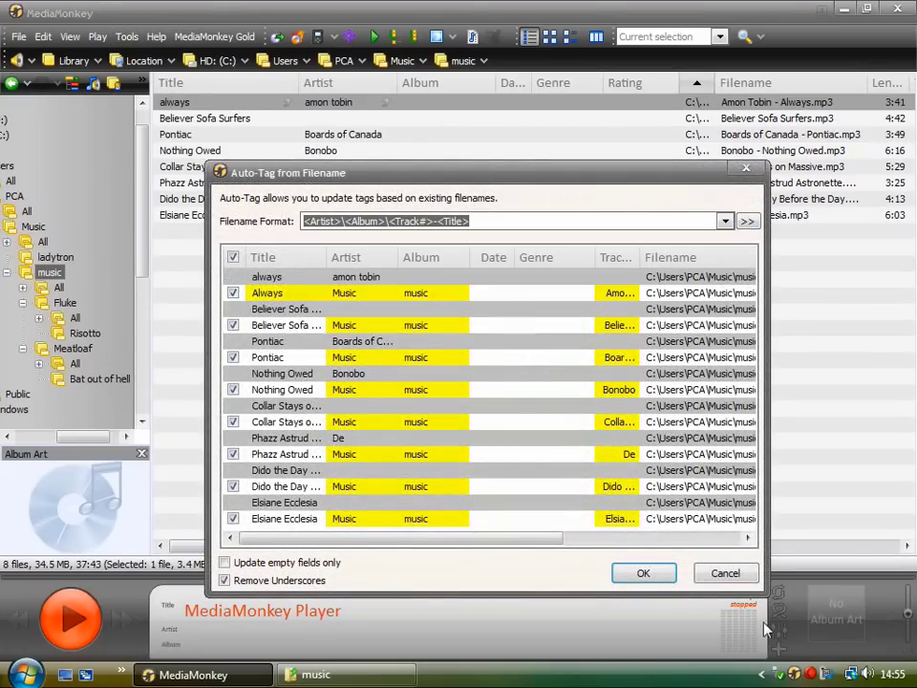
click(730, 575)
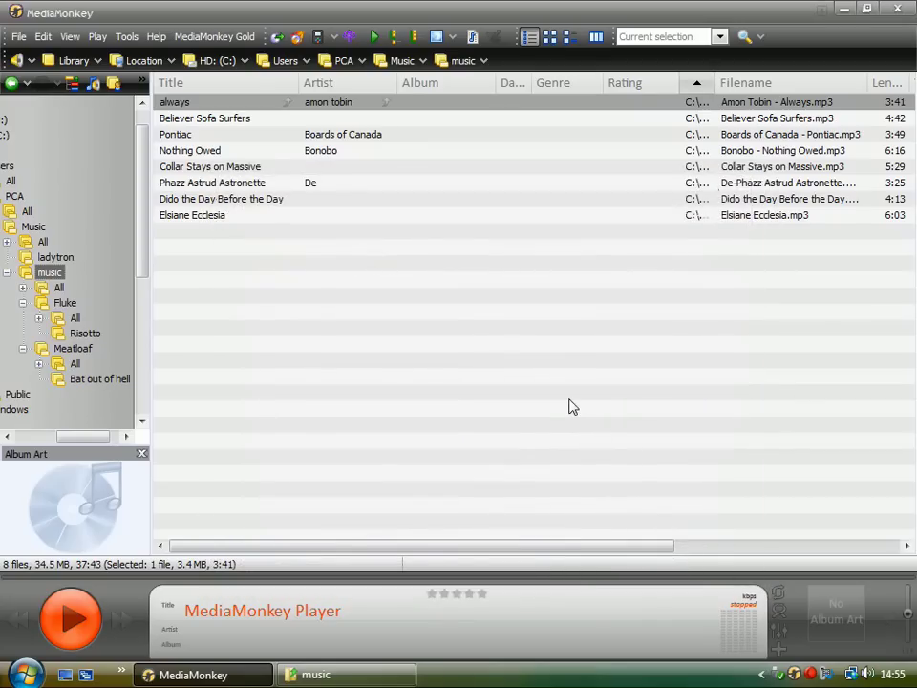